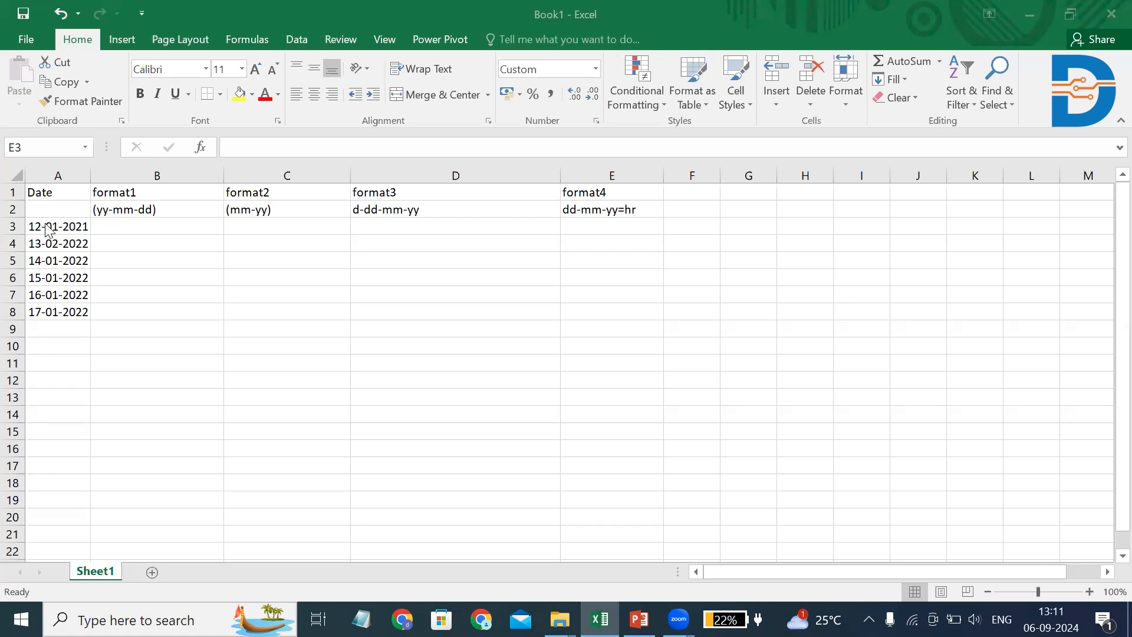
Copy the dates in A3:A8 into the format1 to format4 columns, starting at B3, C3, D3 and E3
left_click_drag(47, 230, 45, 304)
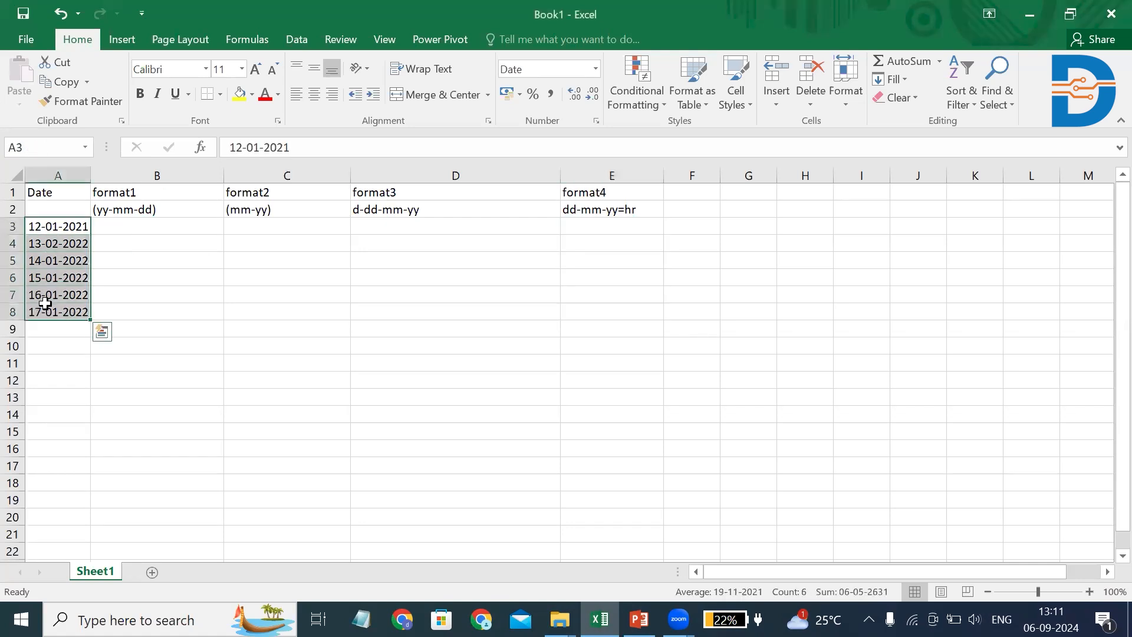
key("ctrl+c")
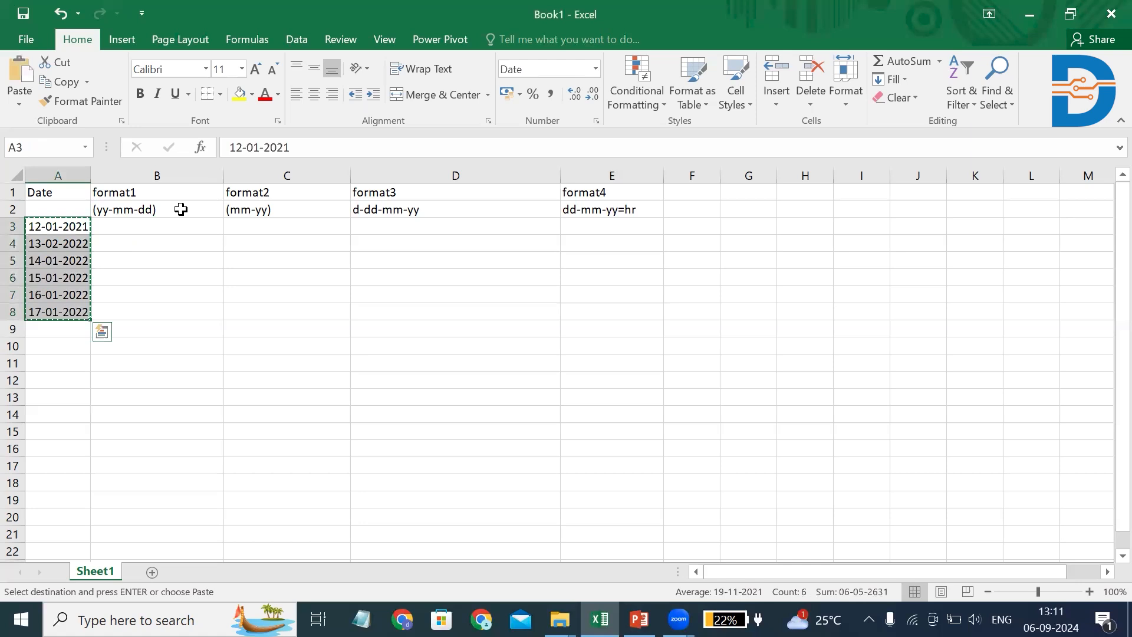
left_click(155, 233)
key("ctrl+v")
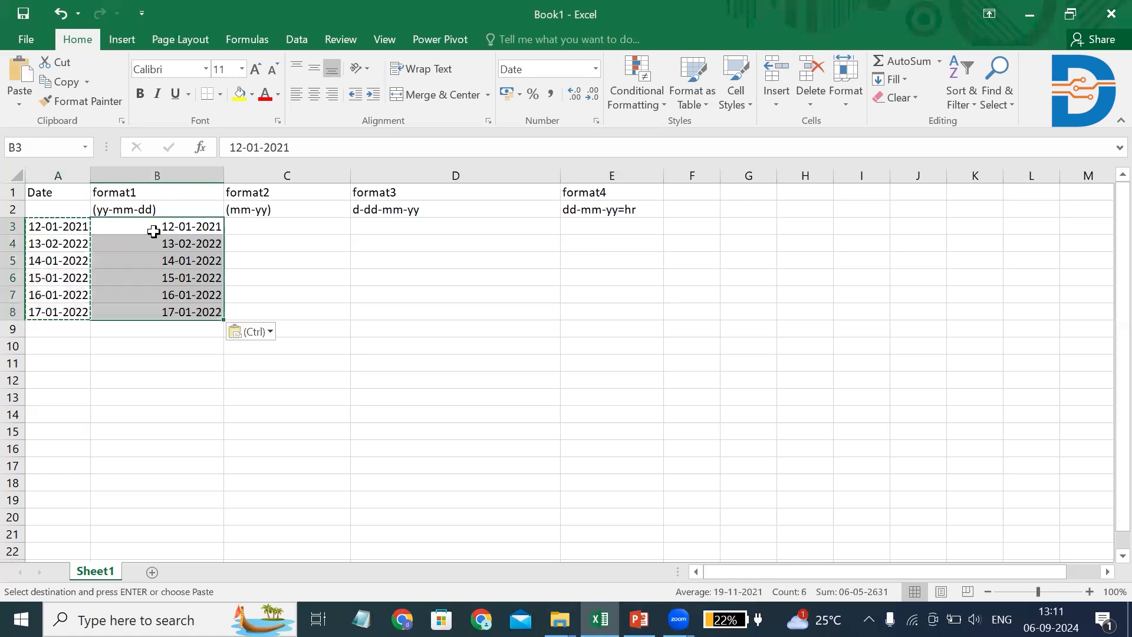
left_click(245, 226)
key("ctrl+v")
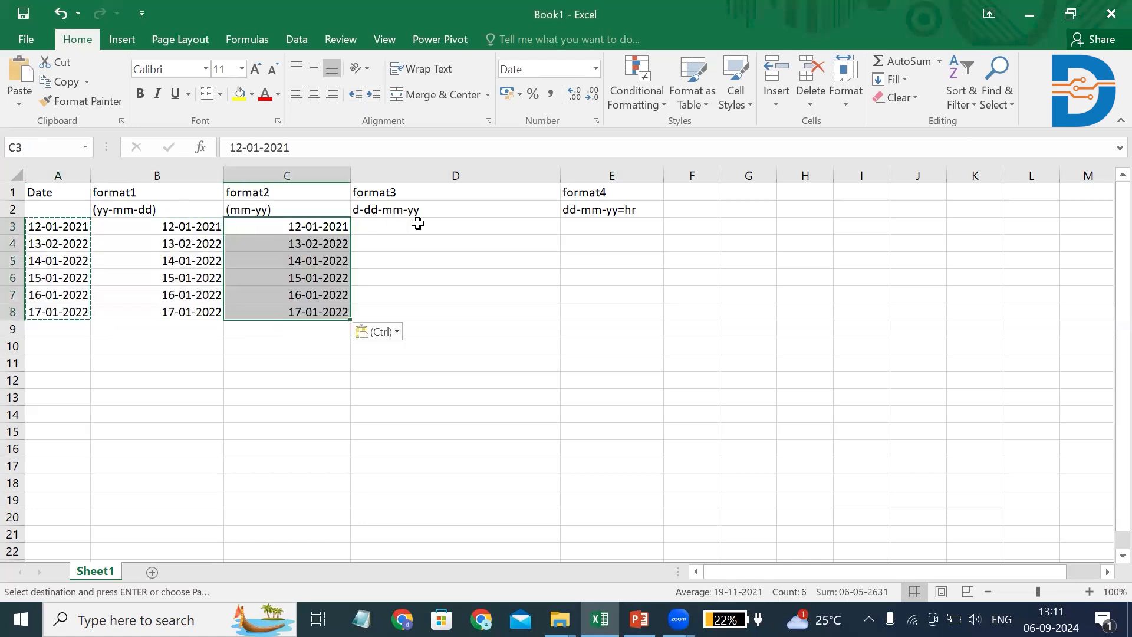
left_click(415, 224)
key("ctrl+v")
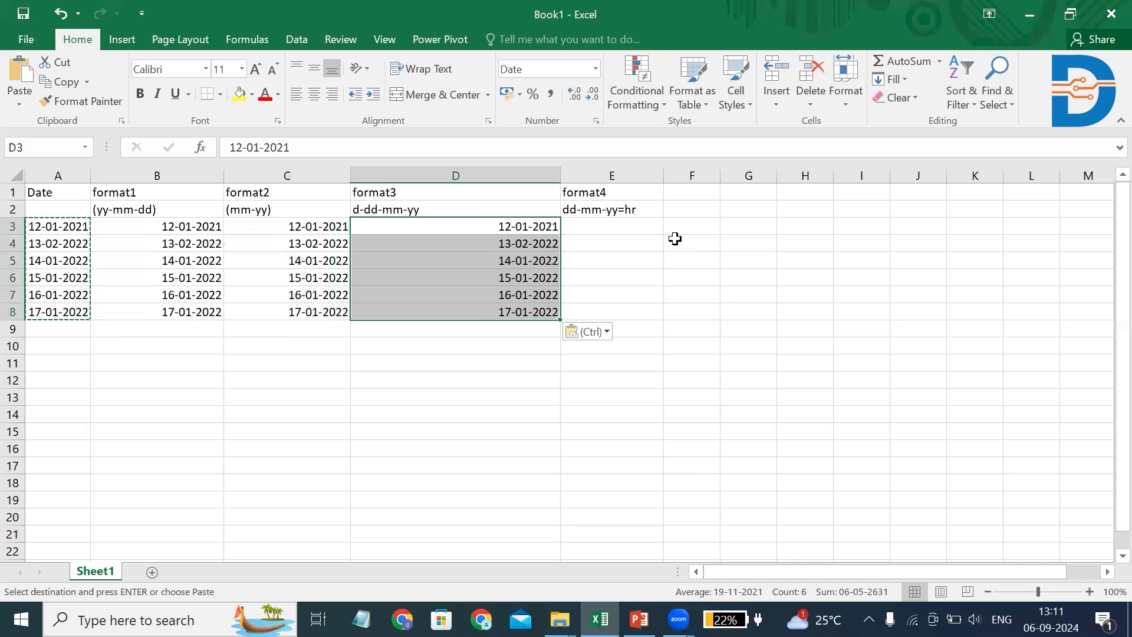
left_click(619, 233)
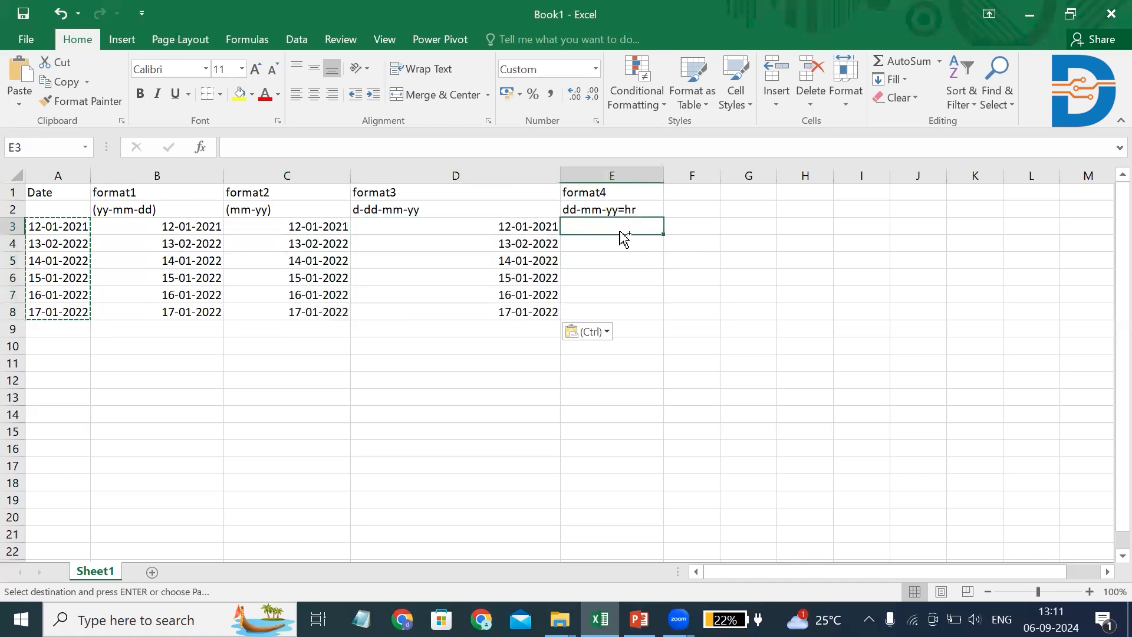
key("ctrl+v")
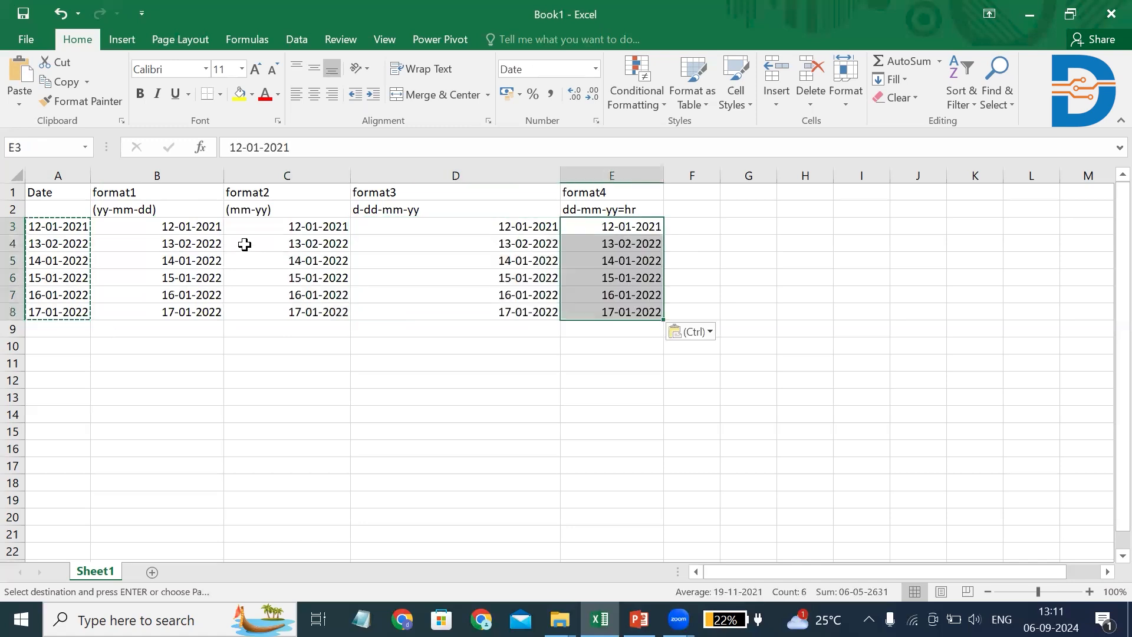
Select the format1 dates in B3:B8 and review the date types available in Format Cells without applying one
left_click(155, 226)
left_click_drag(154, 226, 132, 312)
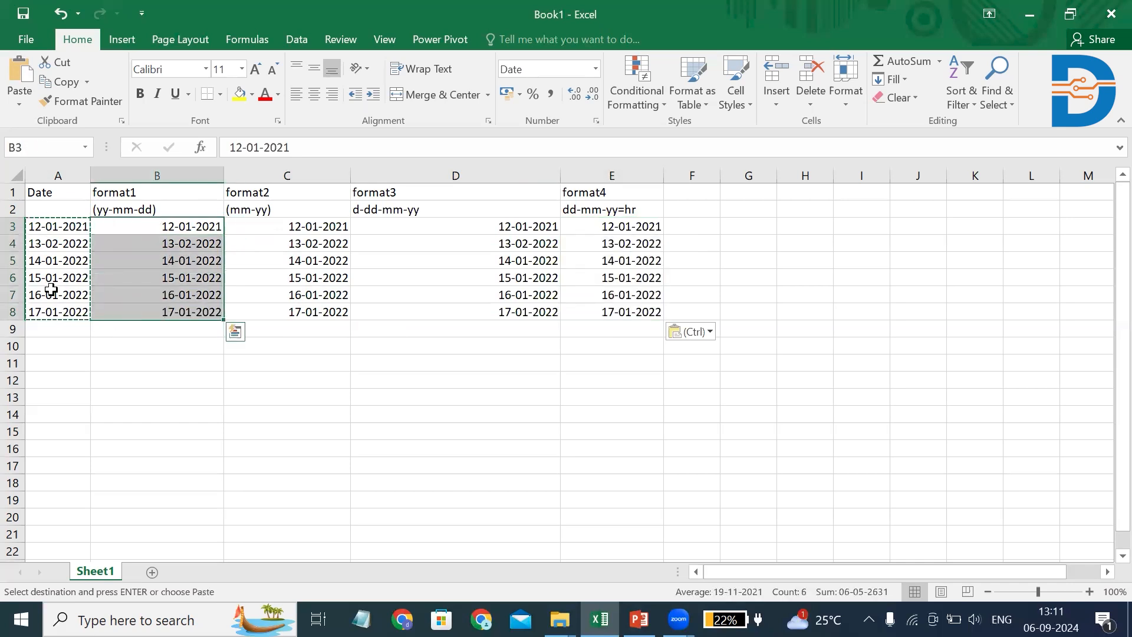
right_click(129, 278)
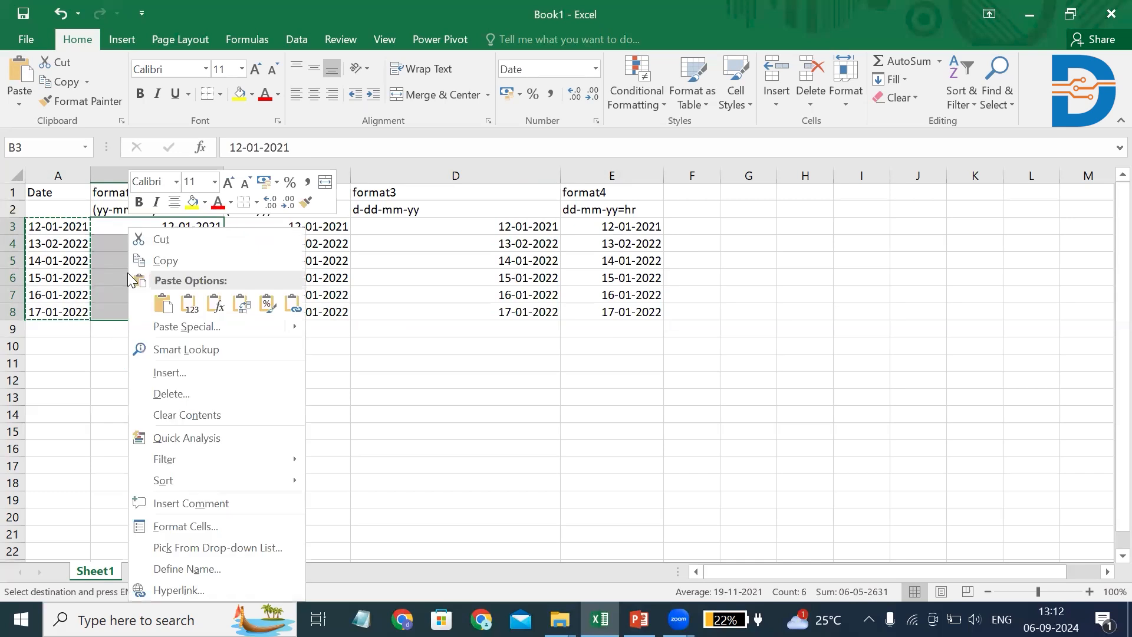
left_click(198, 525)
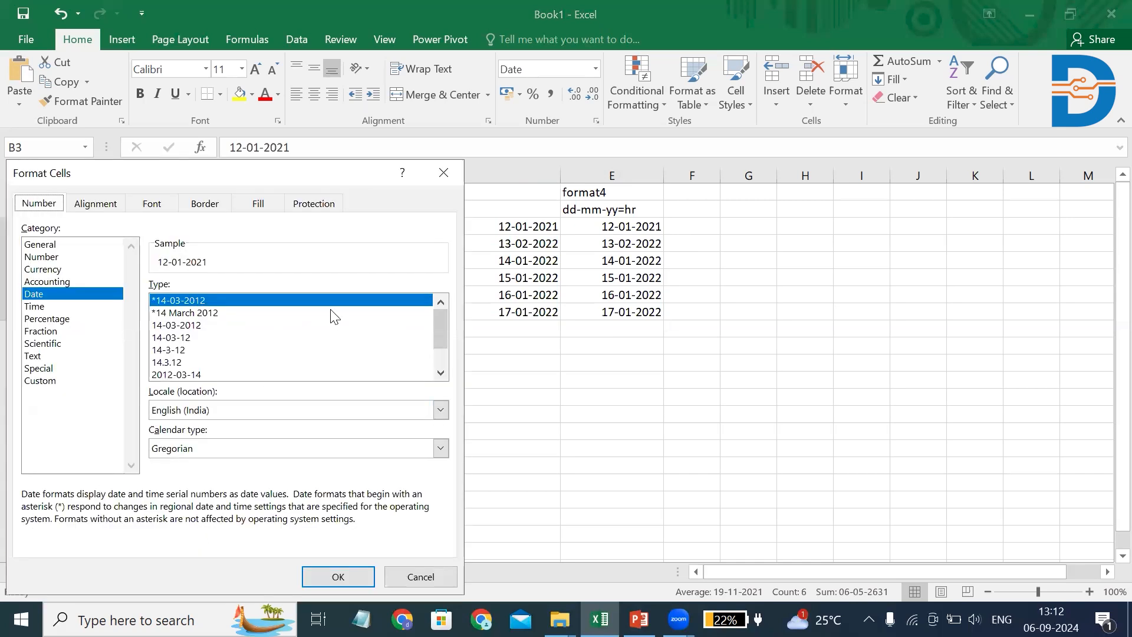
left_click_drag(255, 171, 685, 178)
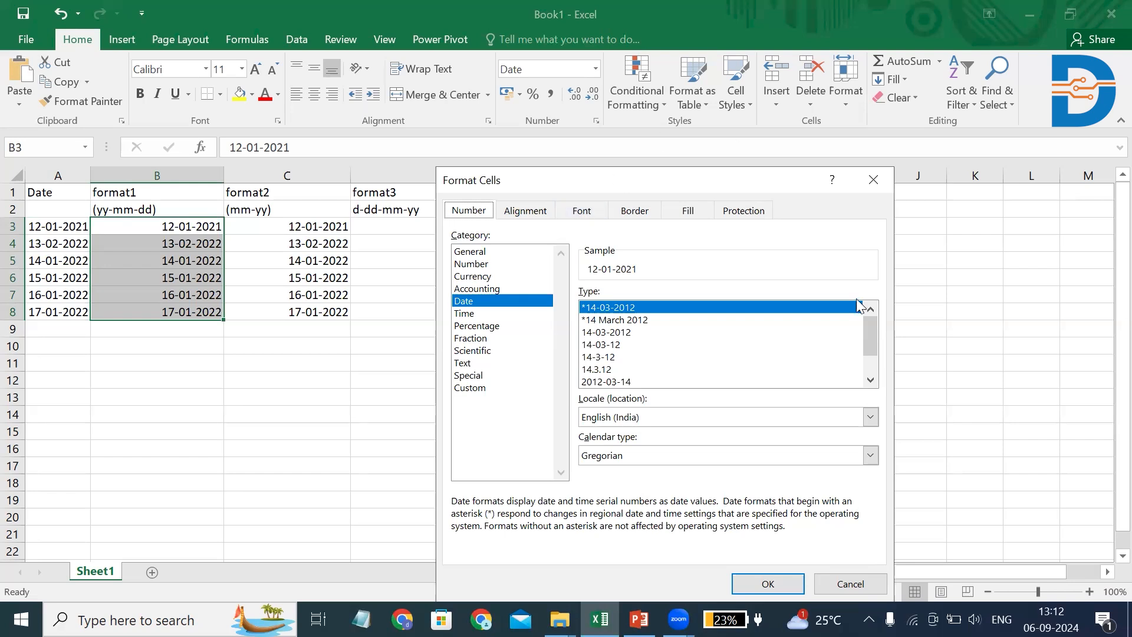
left_click_drag(865, 336, 865, 367)
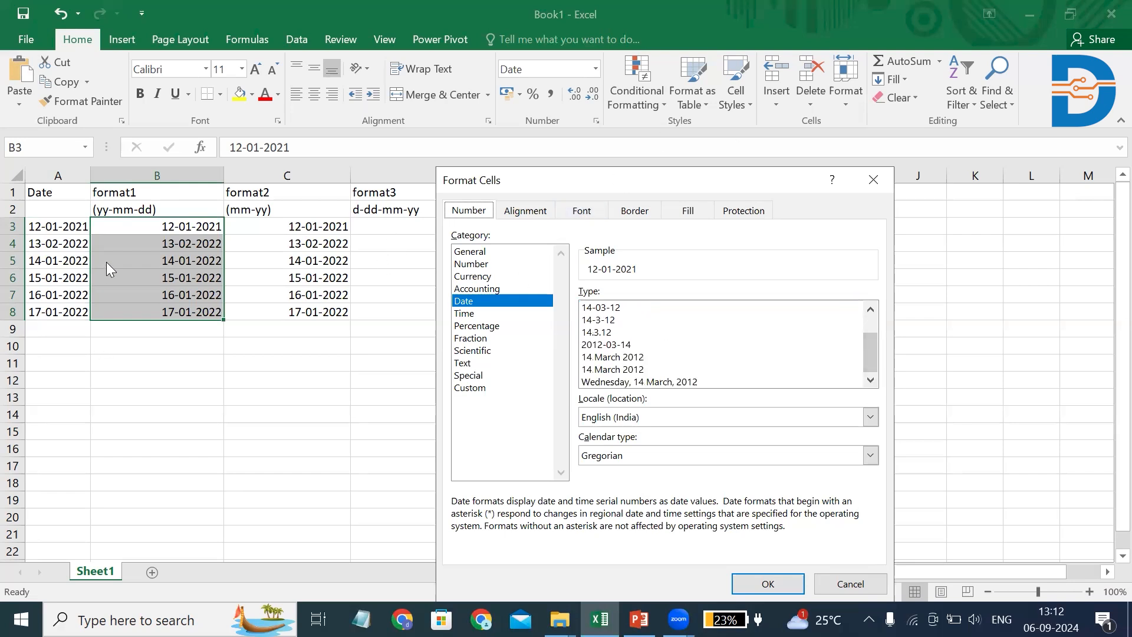
left_click(878, 180)
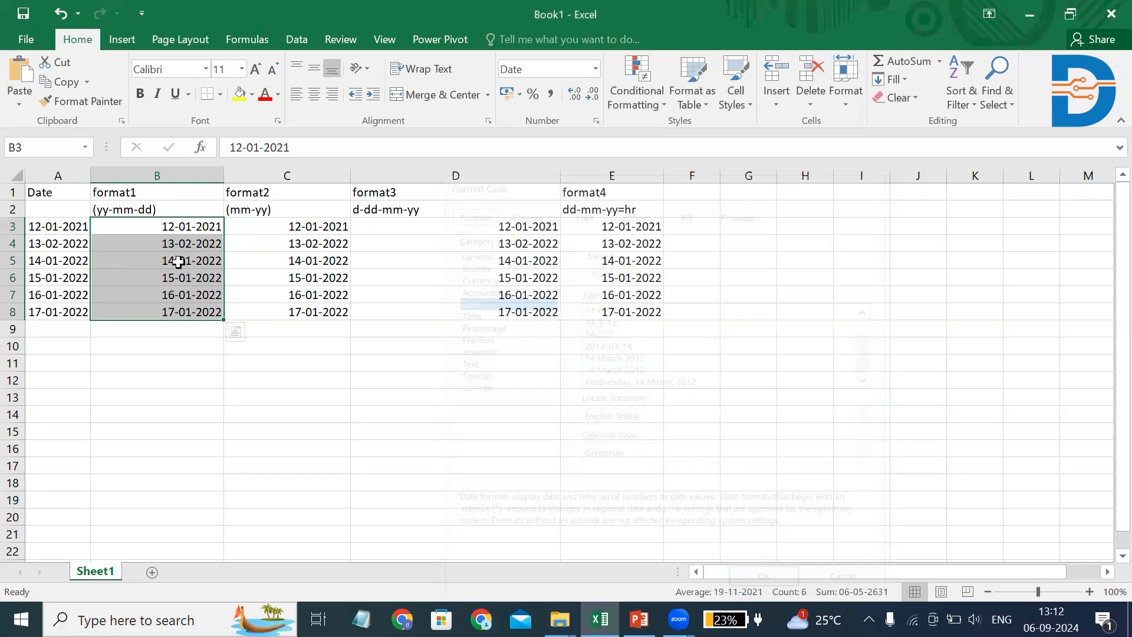
Format the dates in B3:B8 with the year-first date type 2012-03-14
right_click(123, 269)
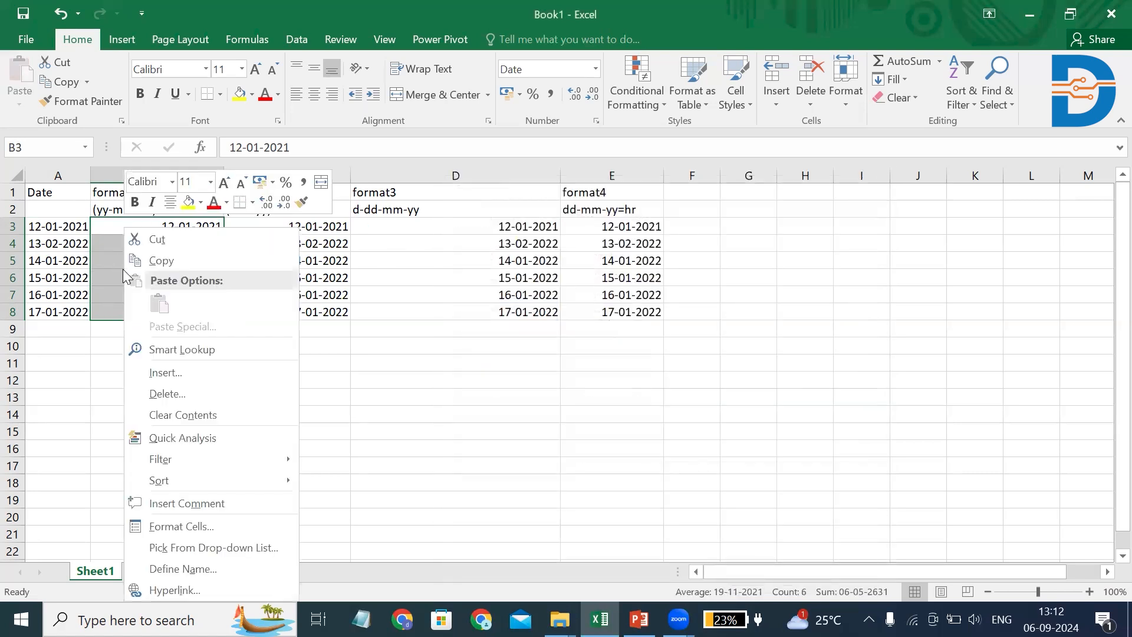
left_click(200, 525)
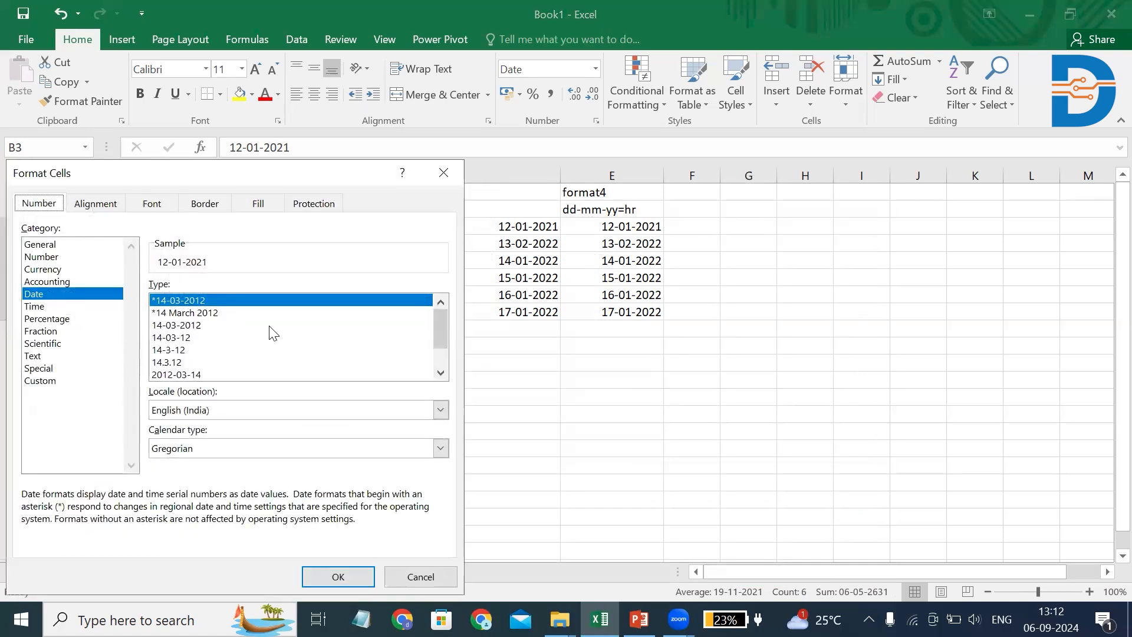
left_click(436, 374)
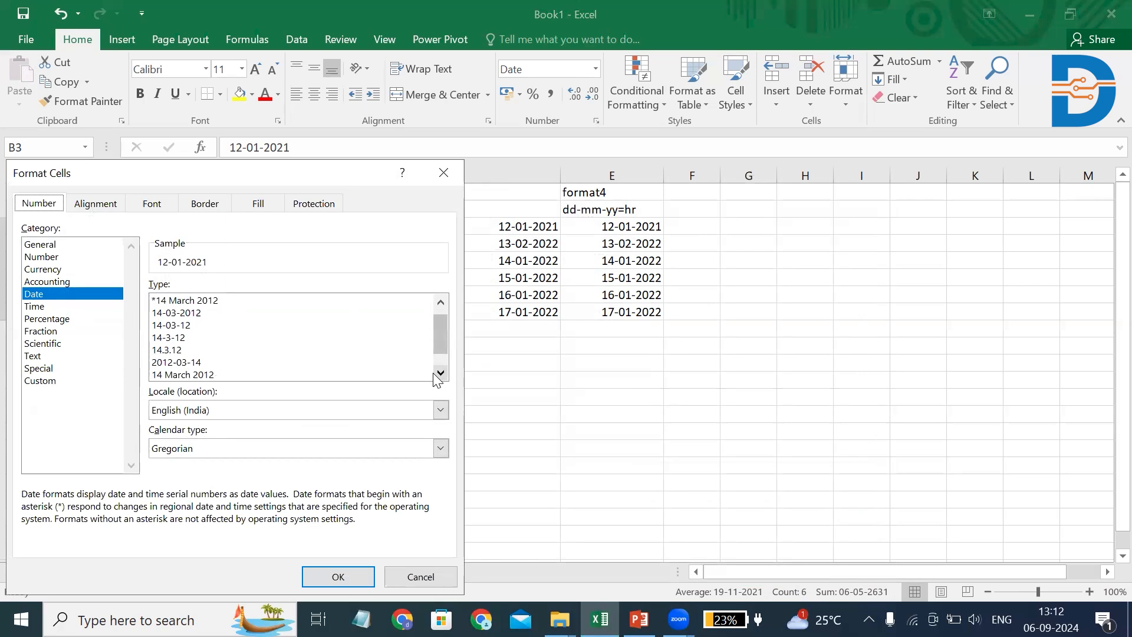
left_click(184, 362)
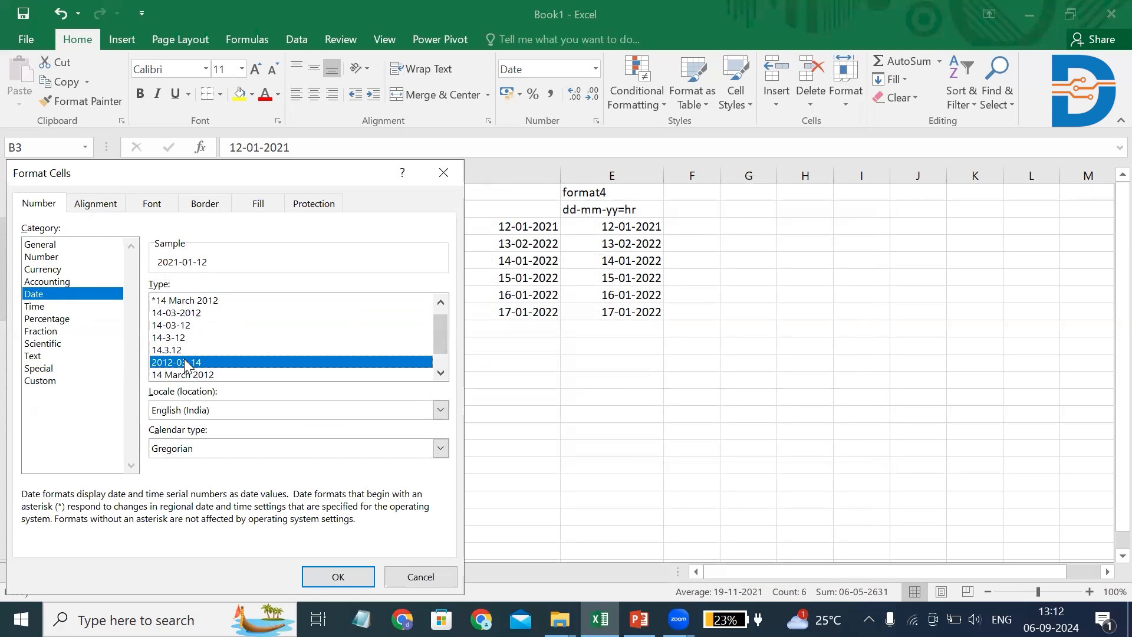
left_click(322, 572)
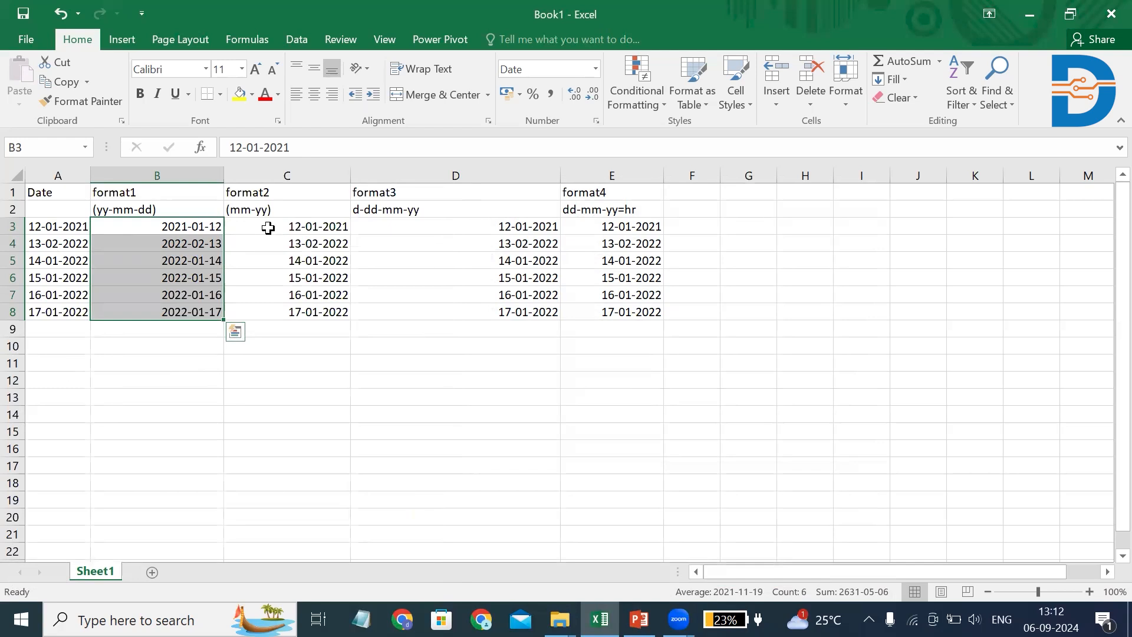
left_click_drag(268, 227, 266, 304)
right_click(201, 247)
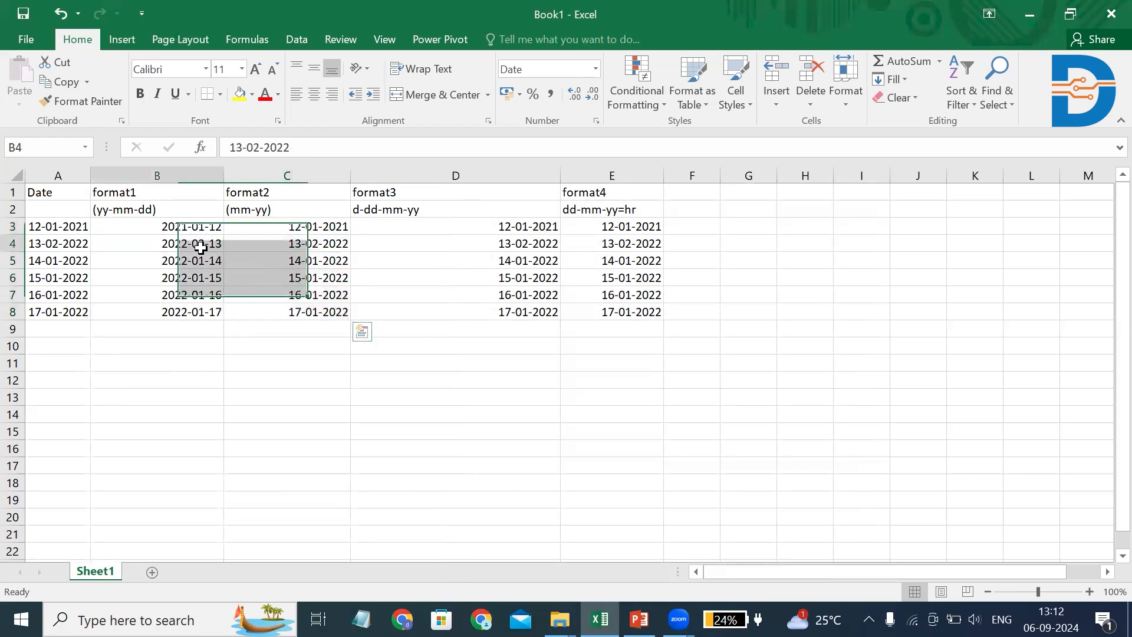
left_click(154, 389)
Apply the custom number format mmm-yy to the format2 dates in C3:C8
left_click_drag(247, 224, 250, 305)
right_click(251, 306)
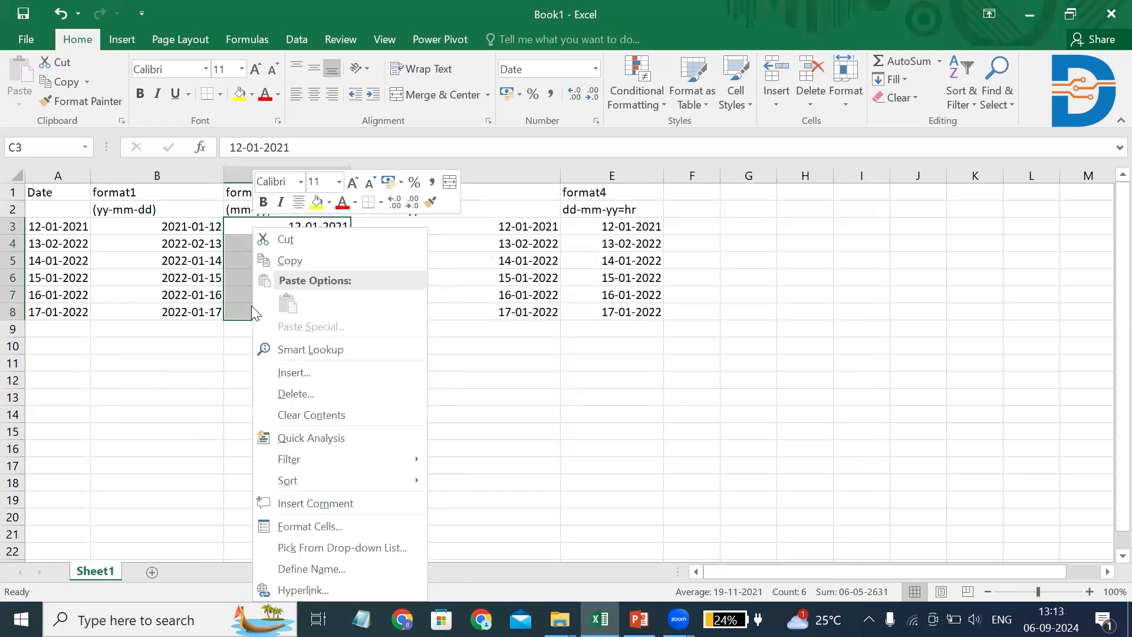
left_click(303, 525)
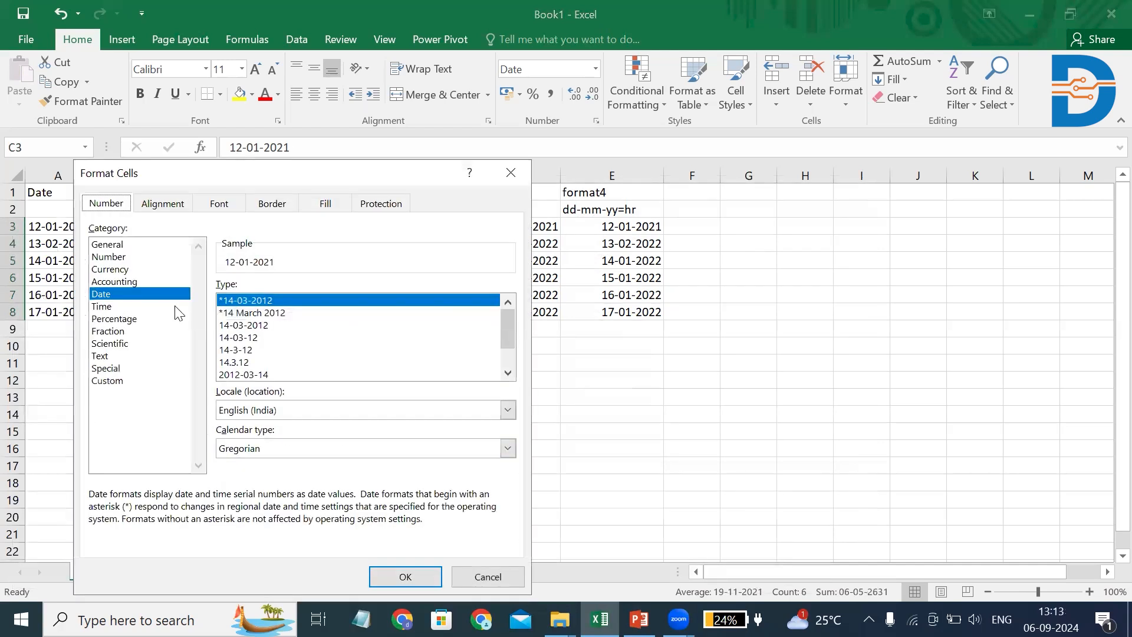
left_click(117, 386)
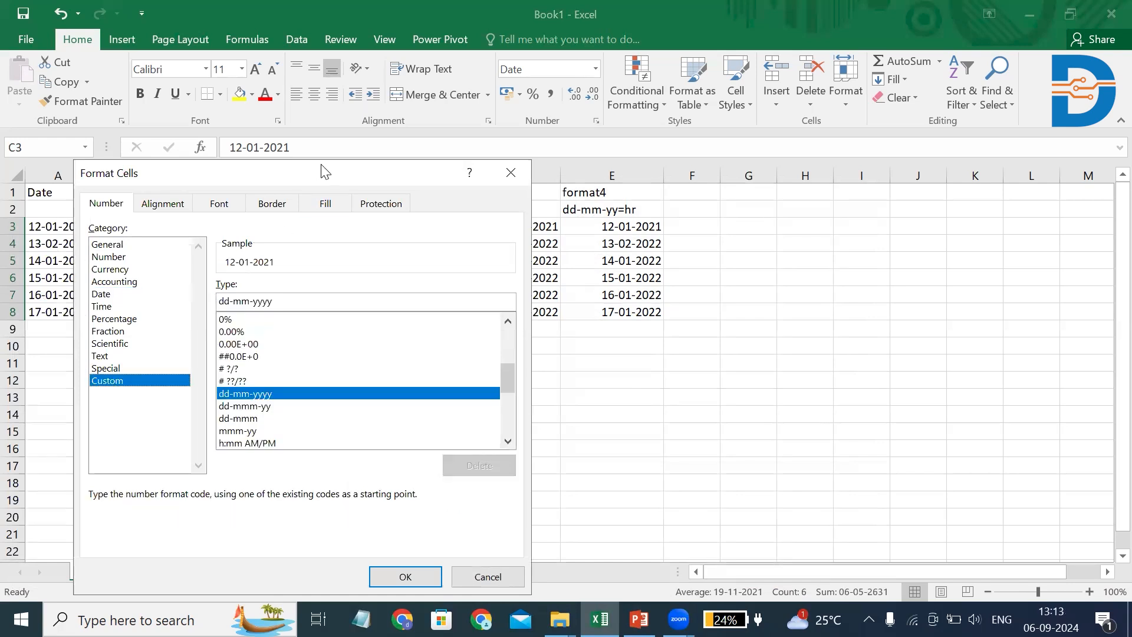
left_click_drag(327, 172, 621, 163)
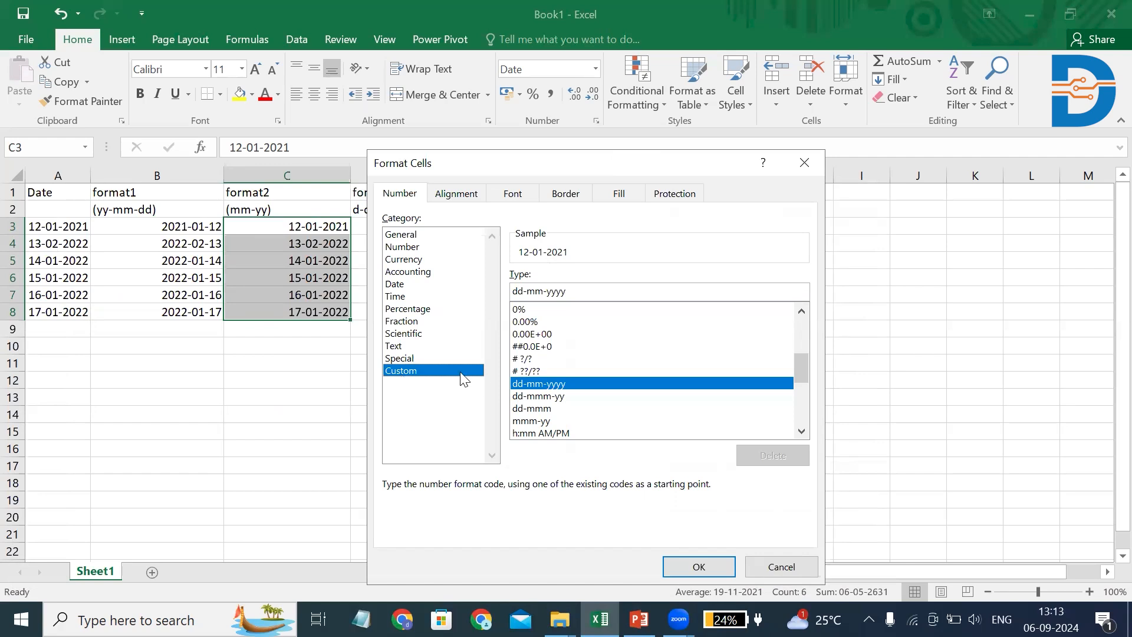
left_click(533, 421)
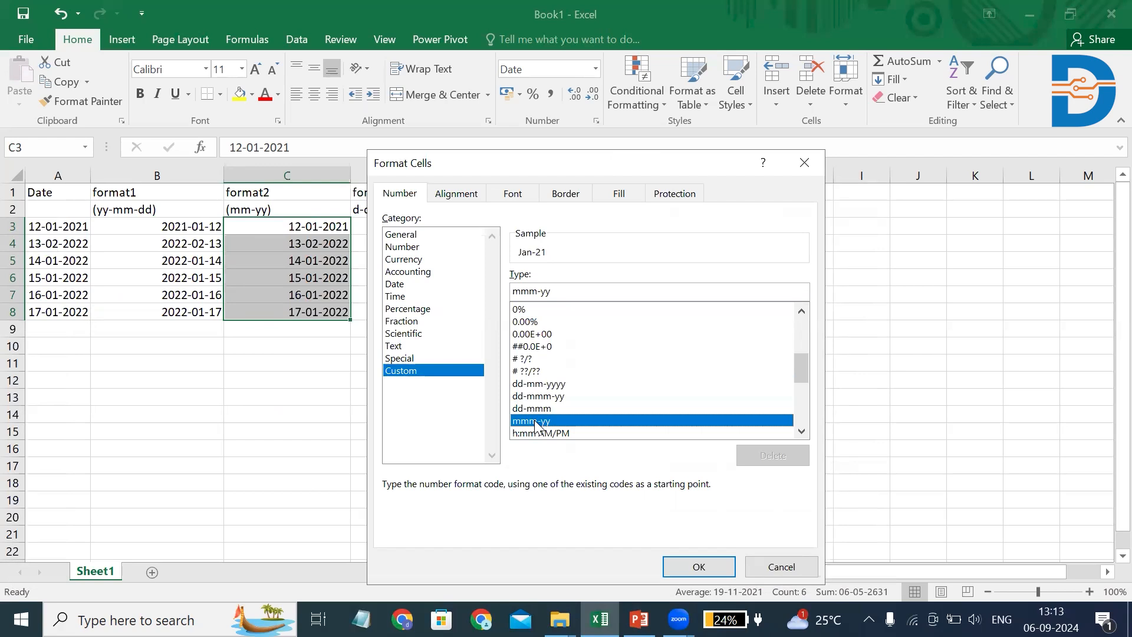
left_click(683, 566)
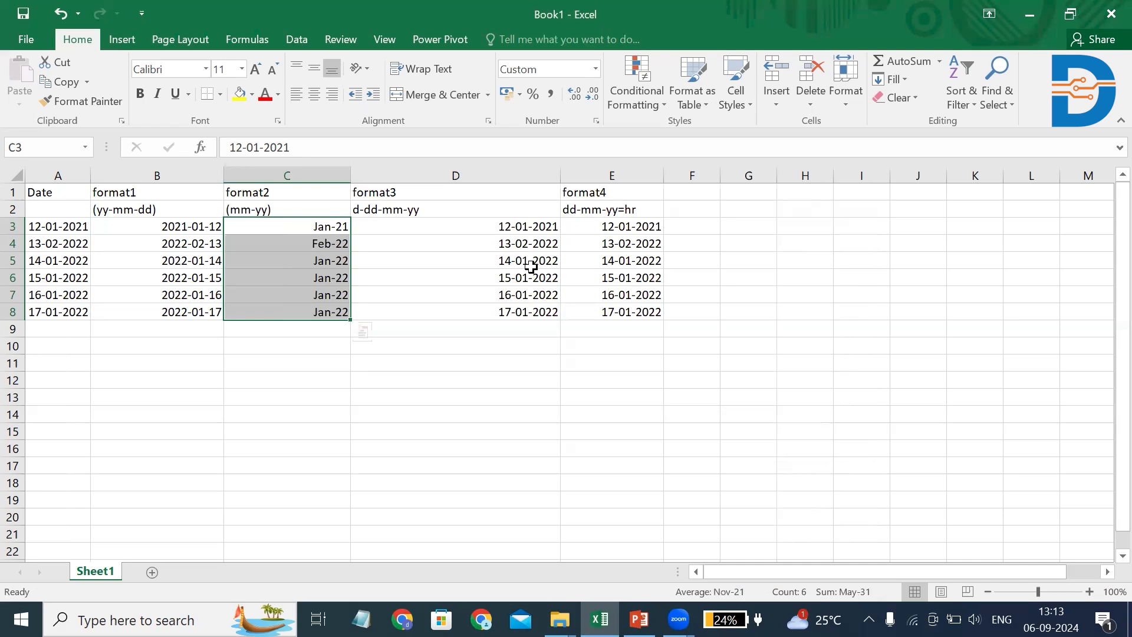
Format the format3 dates in D3:D8 with the long date type "Wednesday, 14 March, 2012"
left_click(428, 225)
left_click_drag(428, 225, 429, 311)
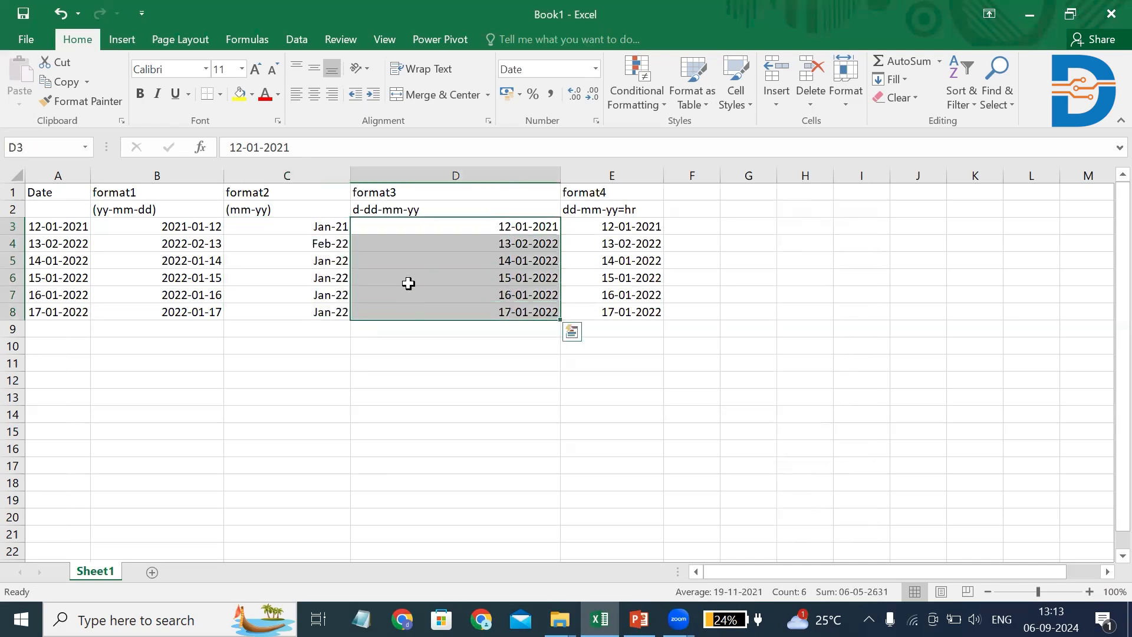
right_click(409, 283)
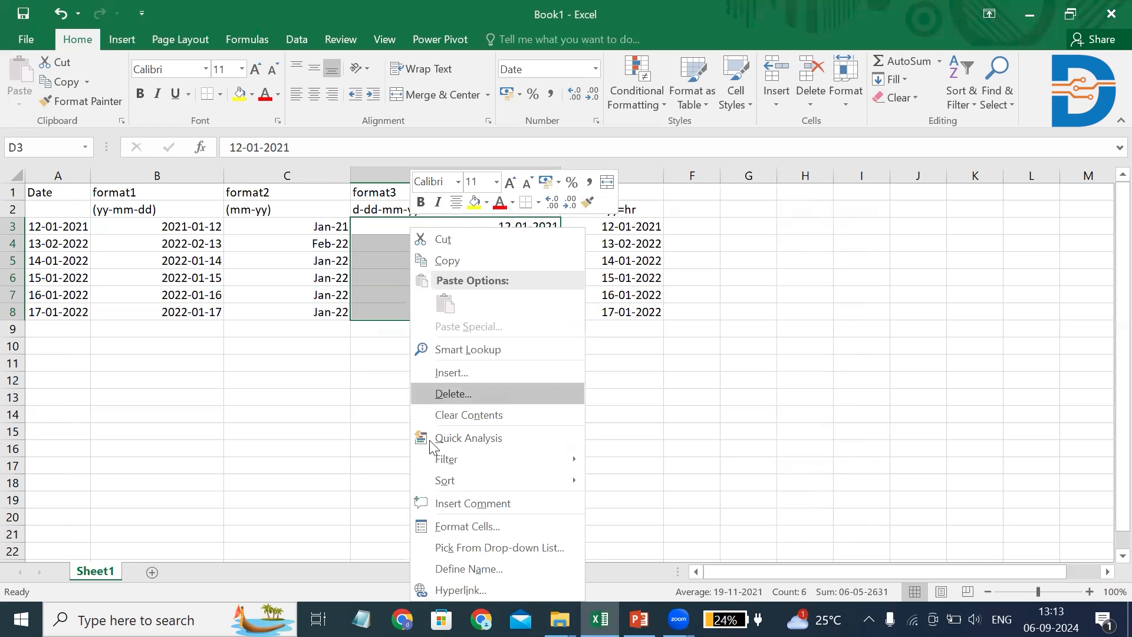
left_click(443, 526)
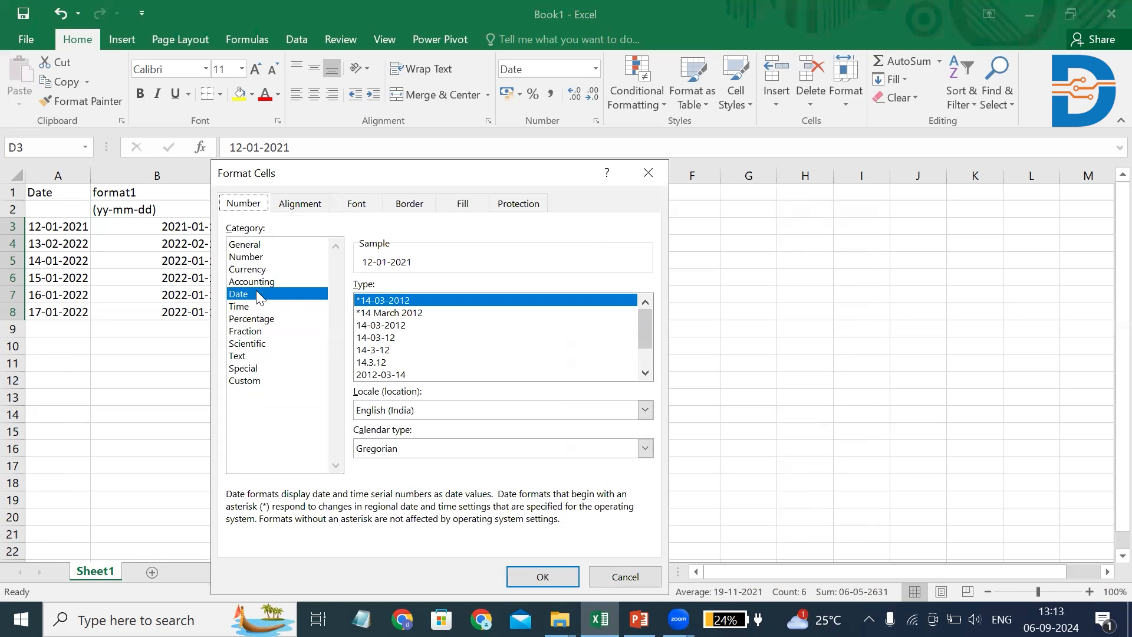
left_click(645, 372)
left_click(644, 372)
left_click(647, 374)
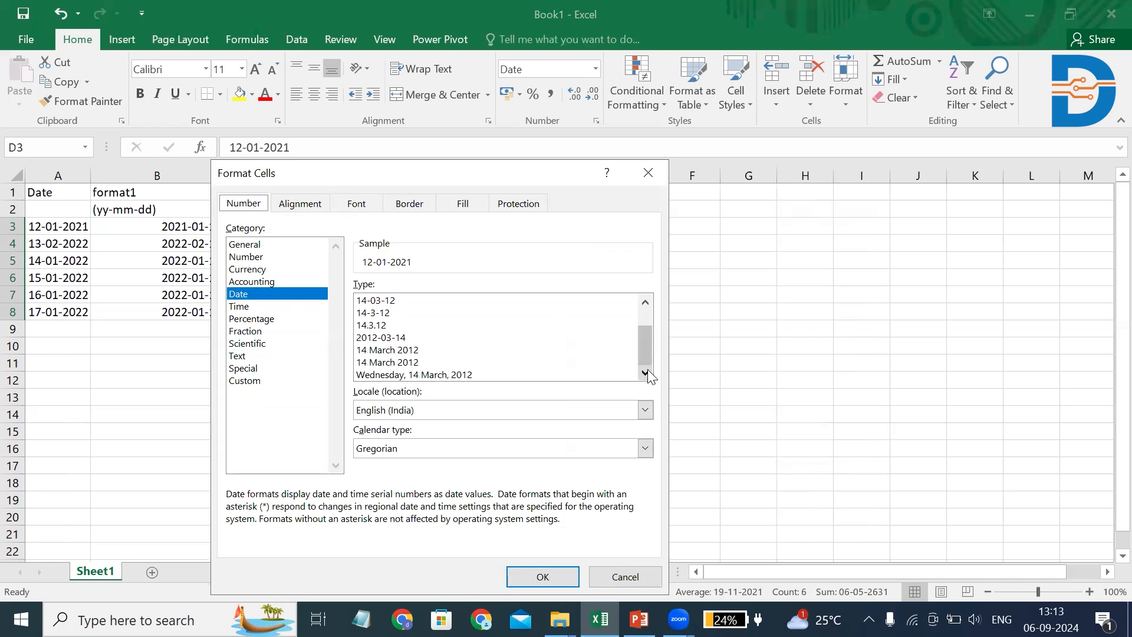
left_click(423, 375)
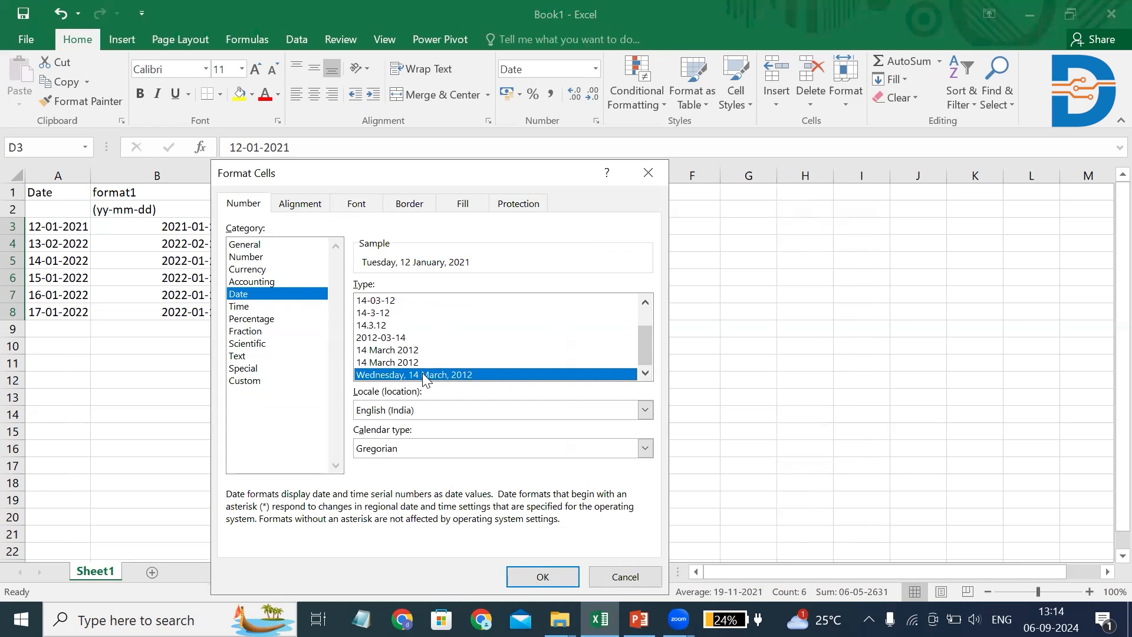
left_click(542, 575)
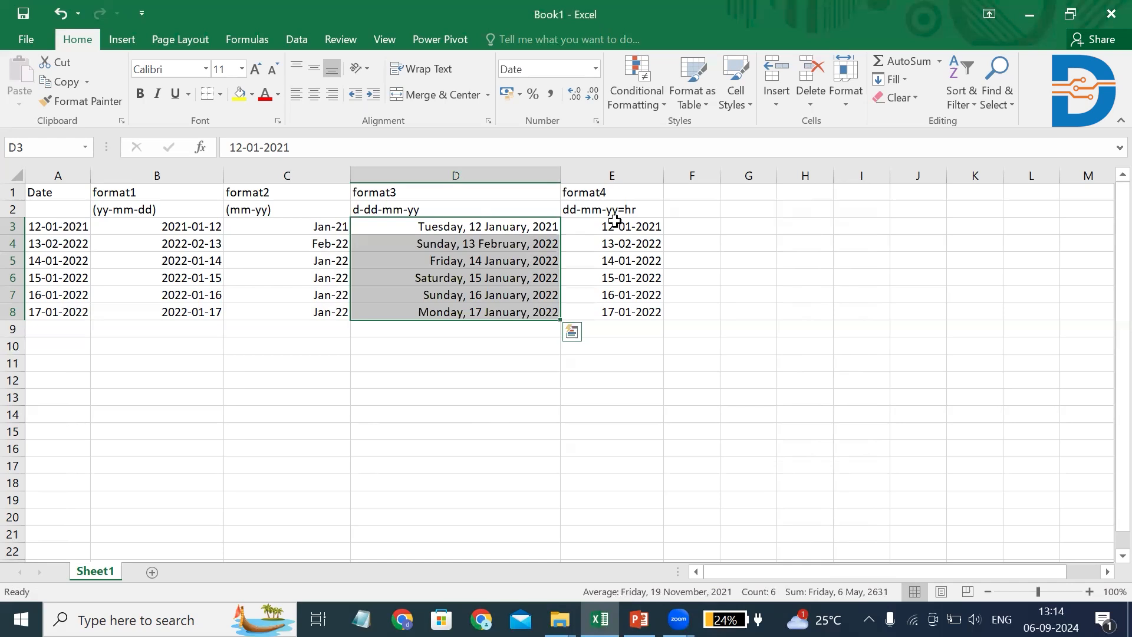
Apply the custom number format dd-mm-yyyy hh:mm to the format4 dates in E3:E8
left_click_drag(607, 224, 611, 311)
right_click(580, 294)
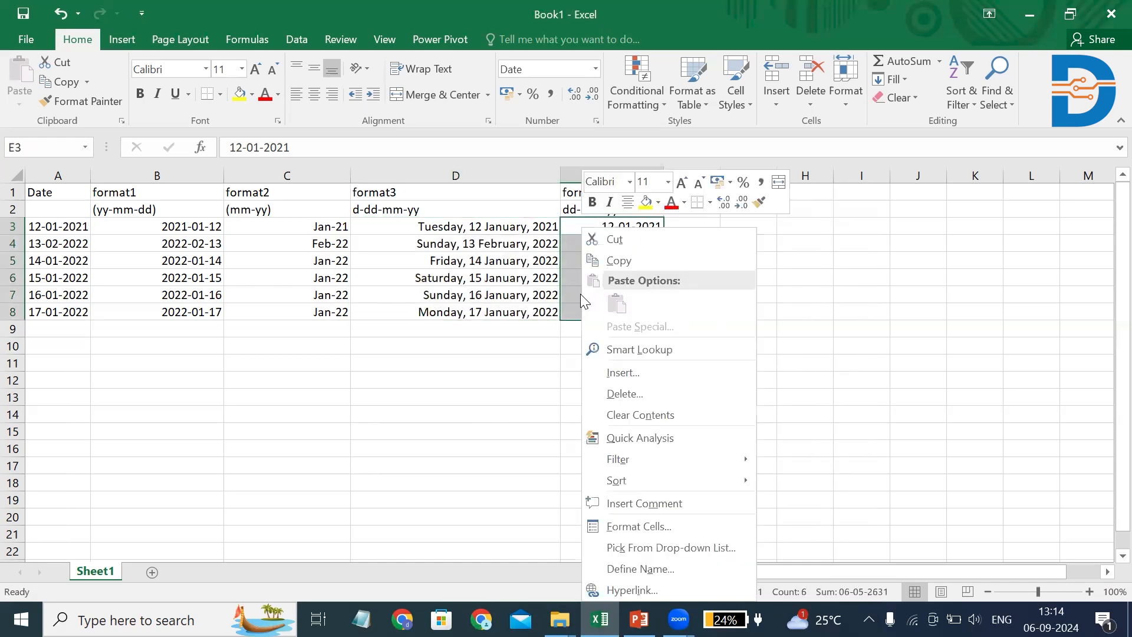
left_click(643, 527)
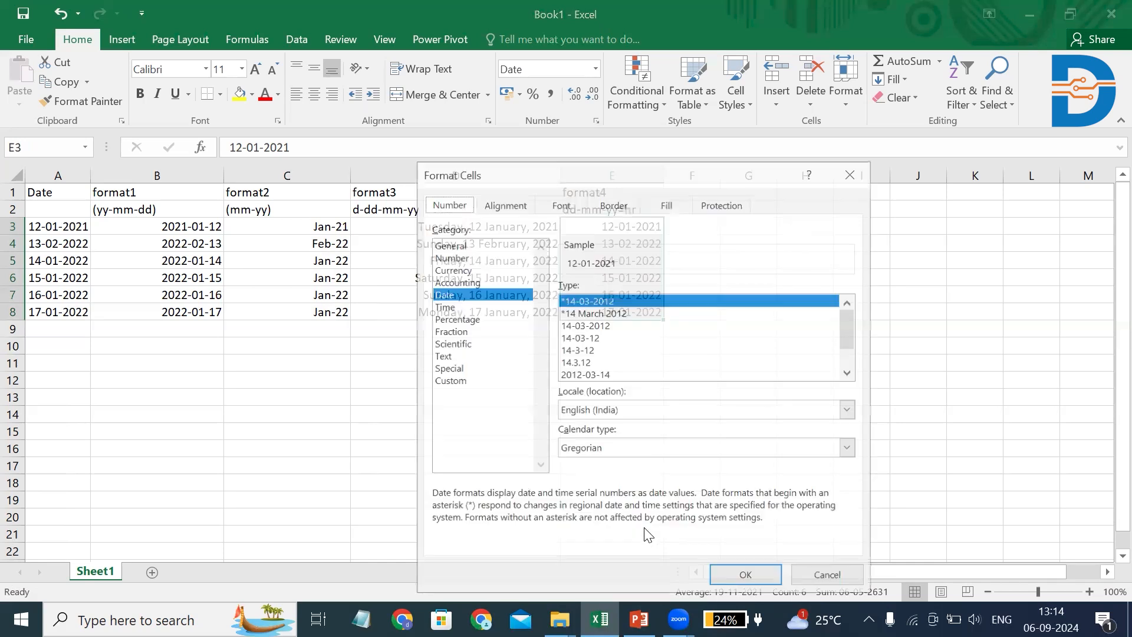
left_click(443, 381)
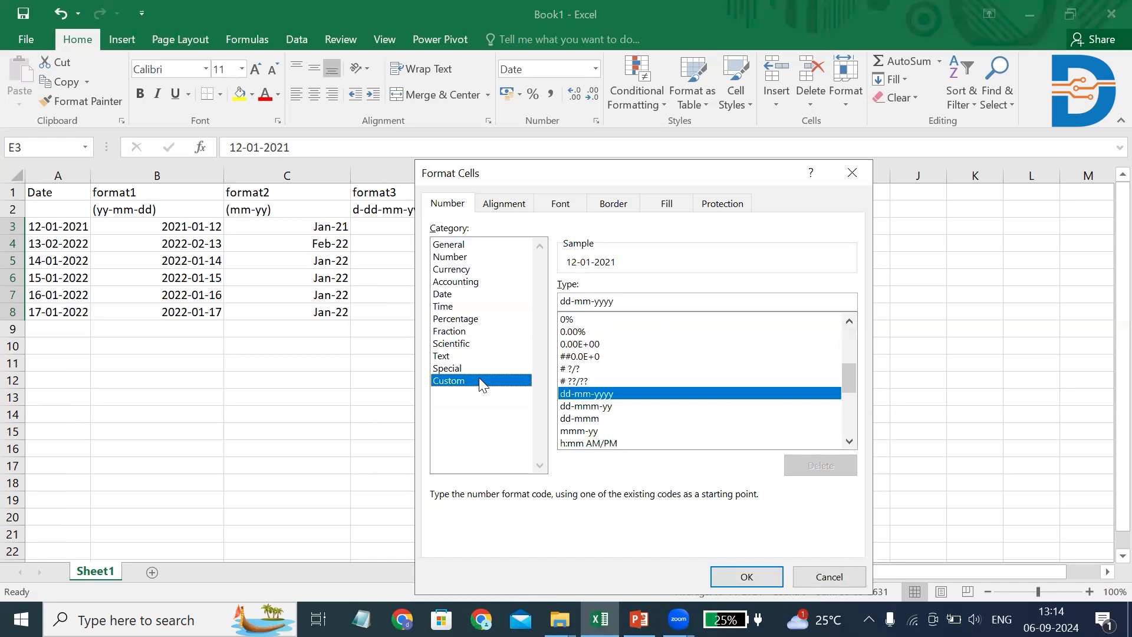
left_click(853, 437)
left_click(853, 437)
left_click(853, 437)
left_click(853, 437)
left_click(853, 437)
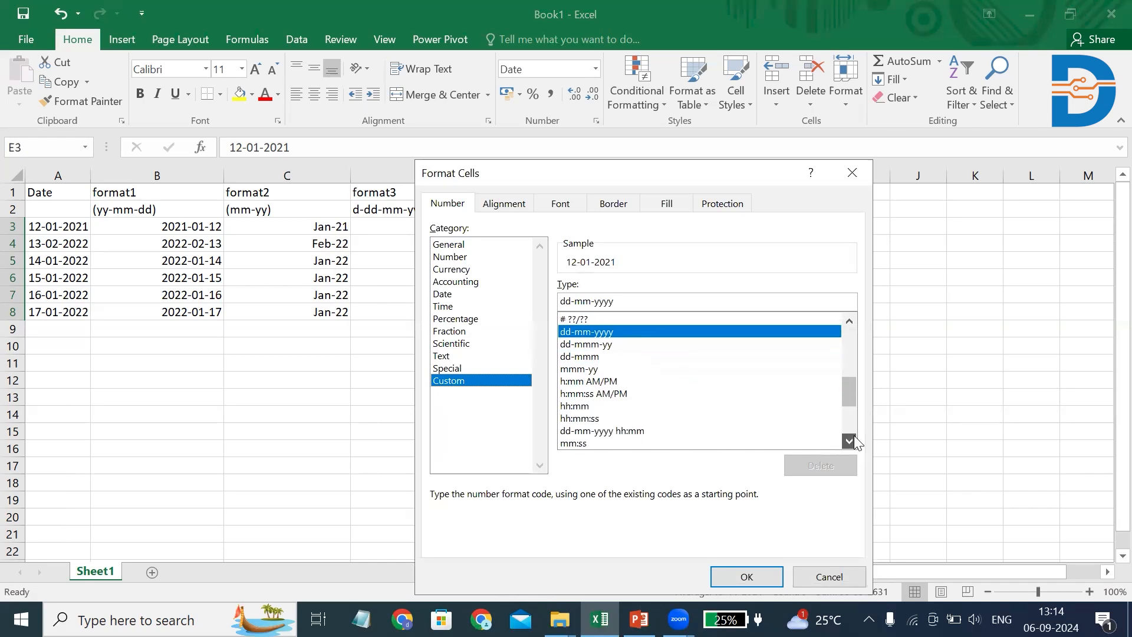
left_click(607, 429)
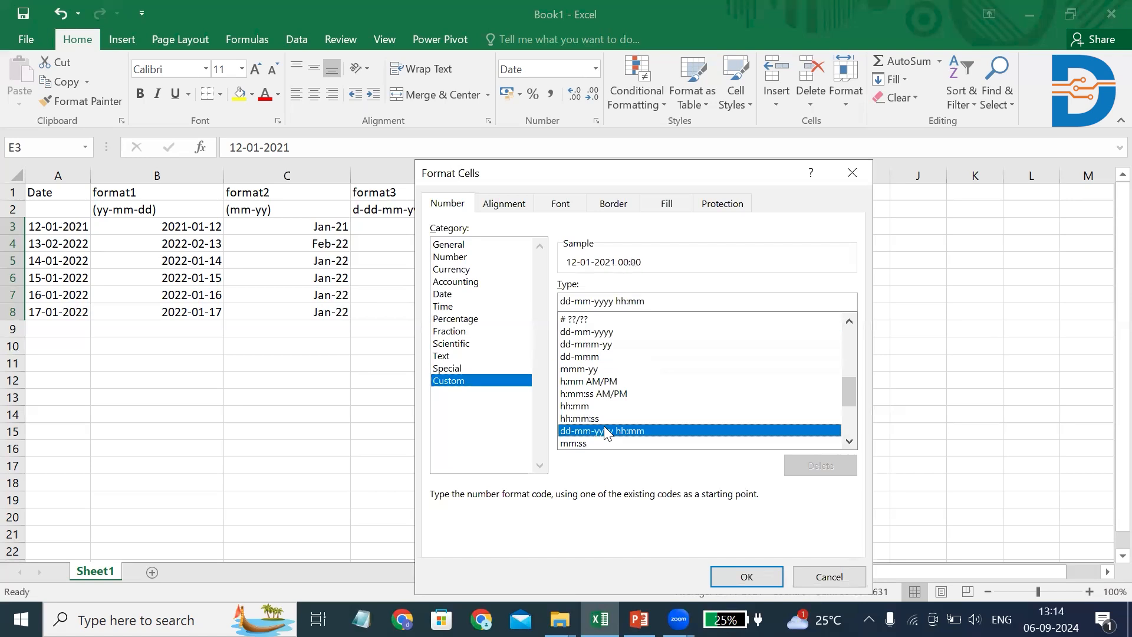
key("Return")
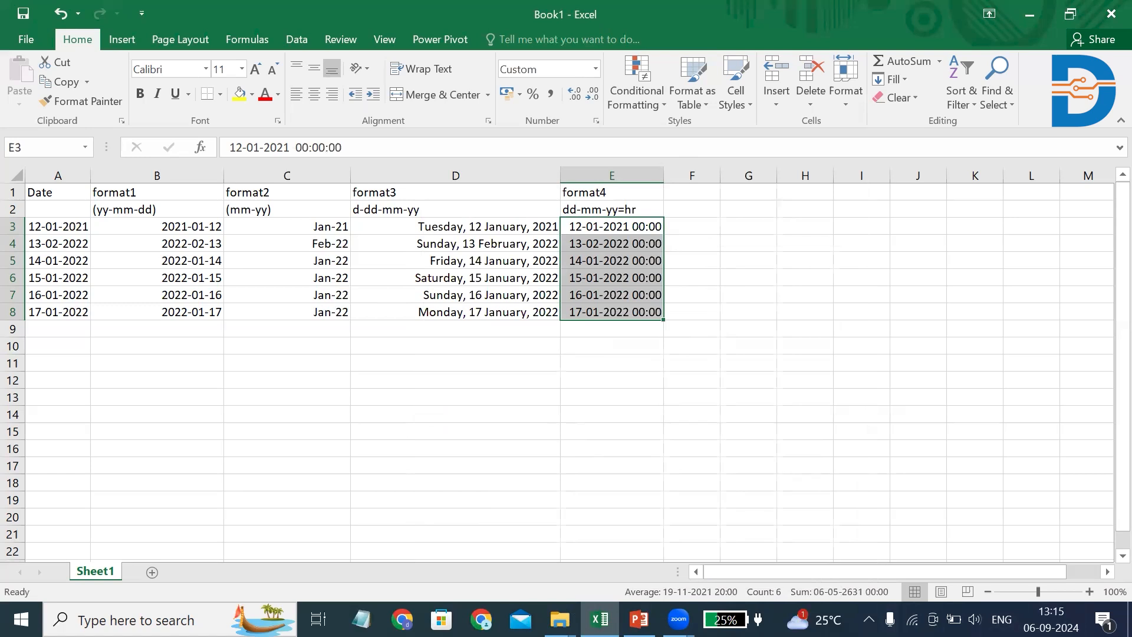
left_click(901, 406)
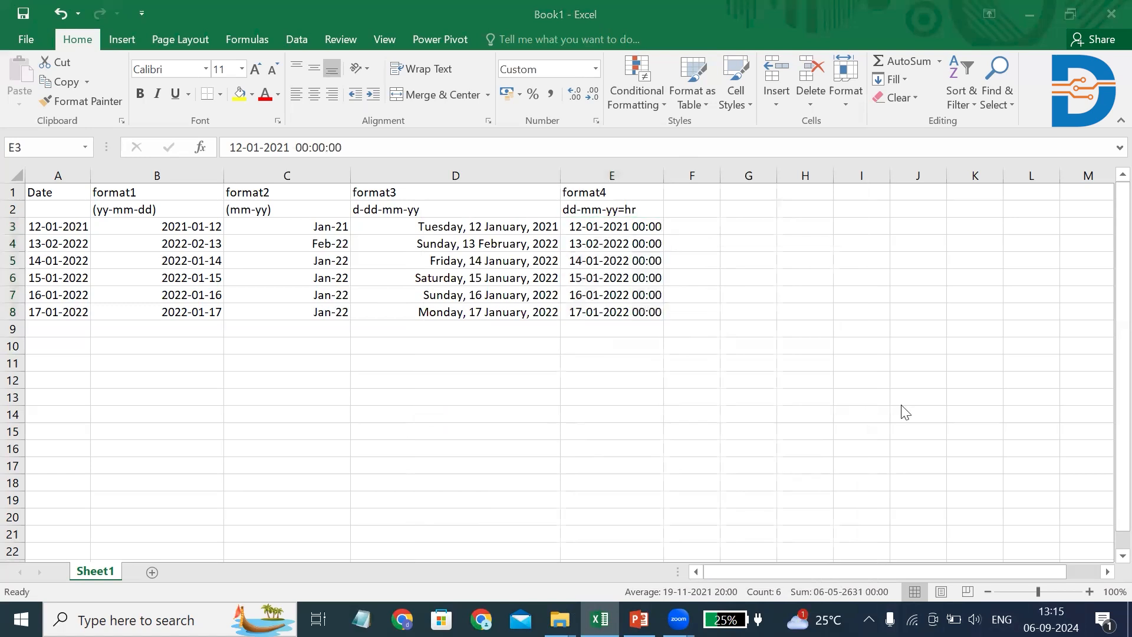